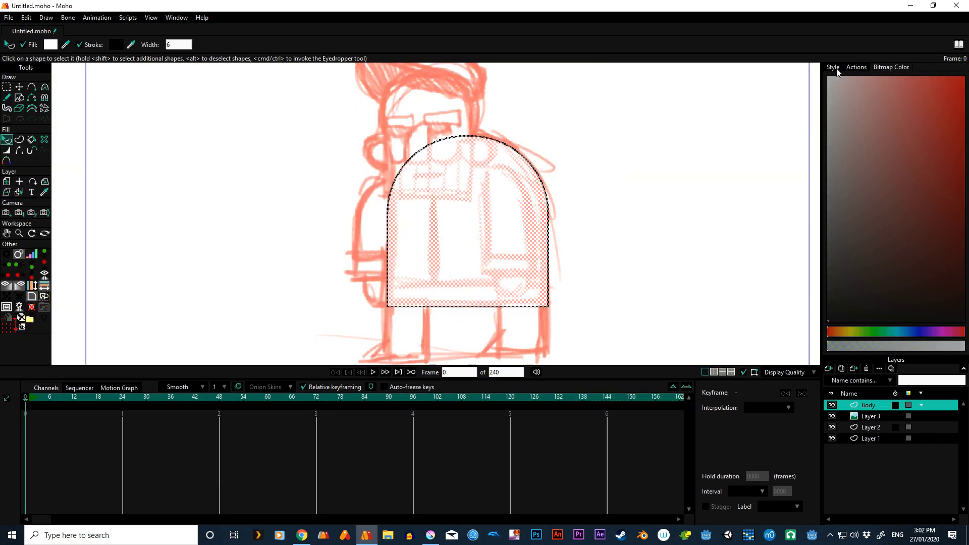
Fill the shape with light blue from the Style panel, then scrub back to frame 53
click(835, 68)
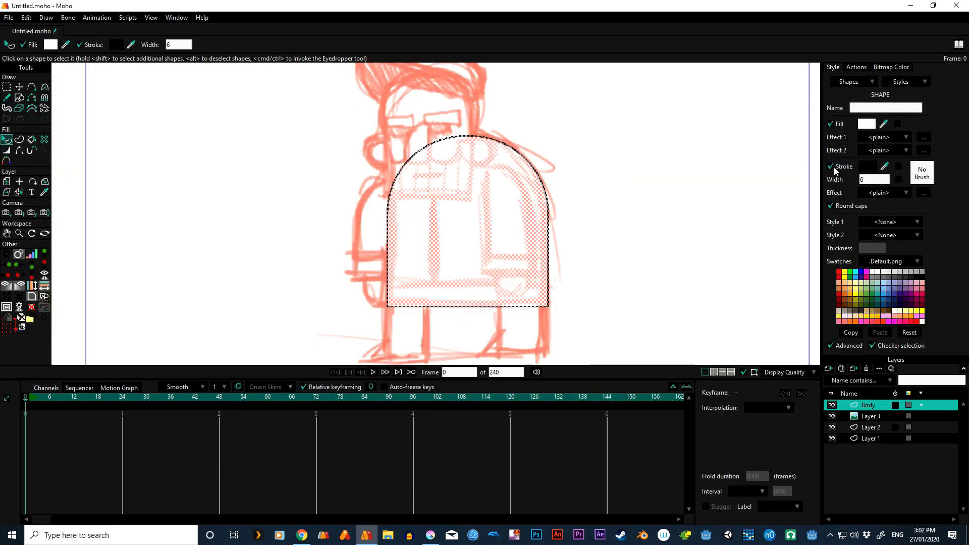
click(866, 125)
click(169, 243)
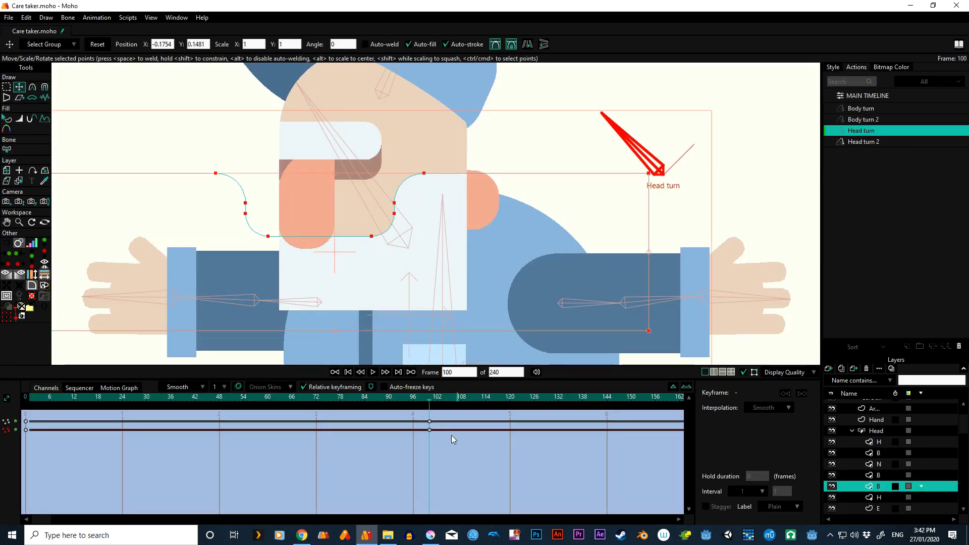
drag(439, 396, 240, 397)
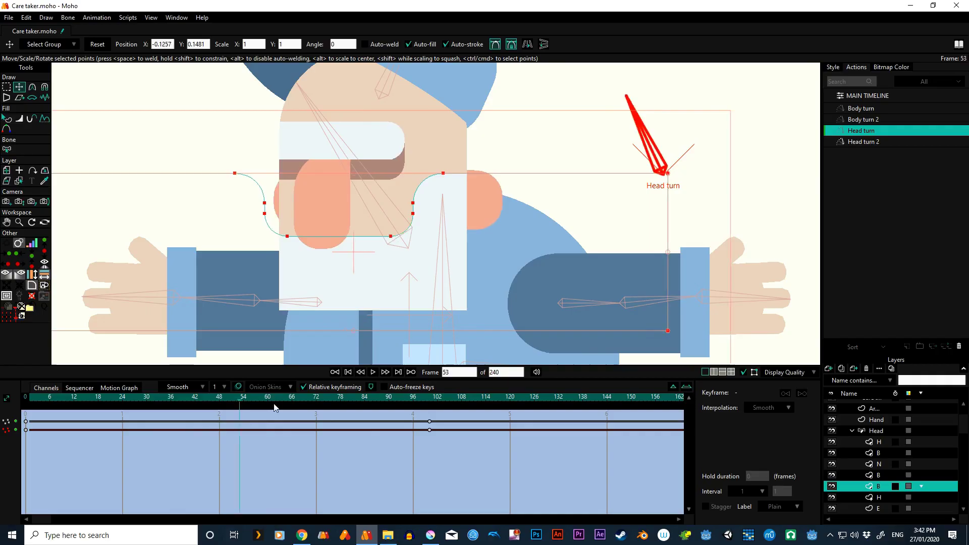
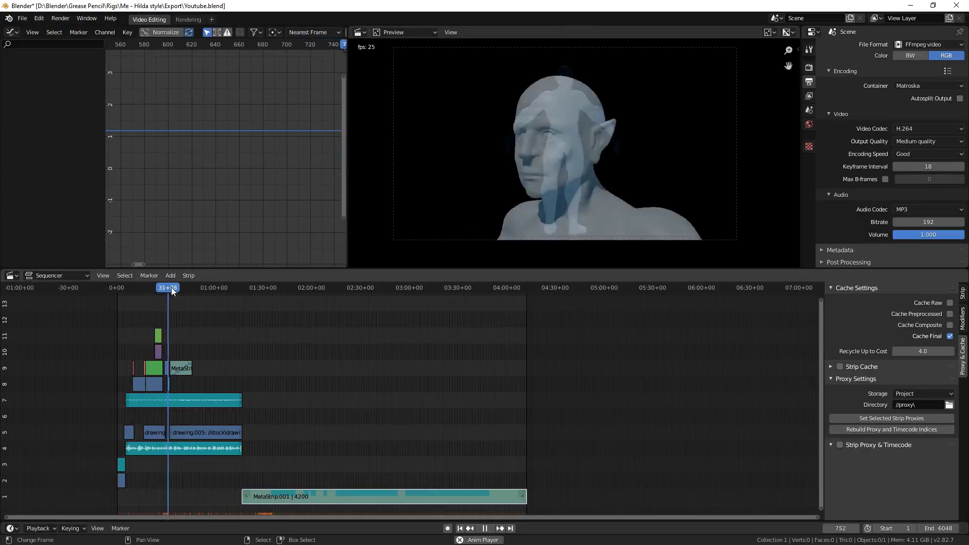
Skip the video timeline ahead to the cartoon forest scene
drag(172, 287, 256, 297)
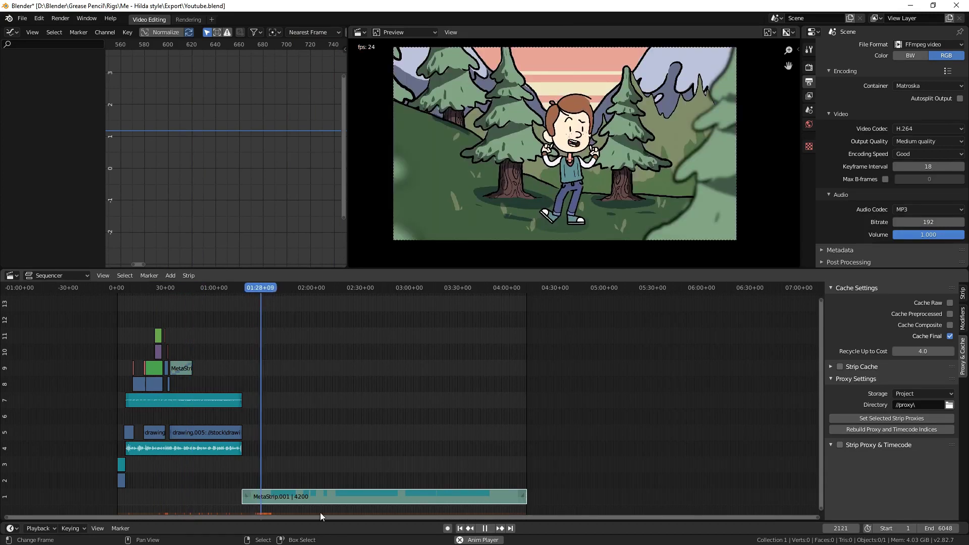
Select the long meta strip MetaStrip.001 and step inside it
click(318, 497)
key(Tab)
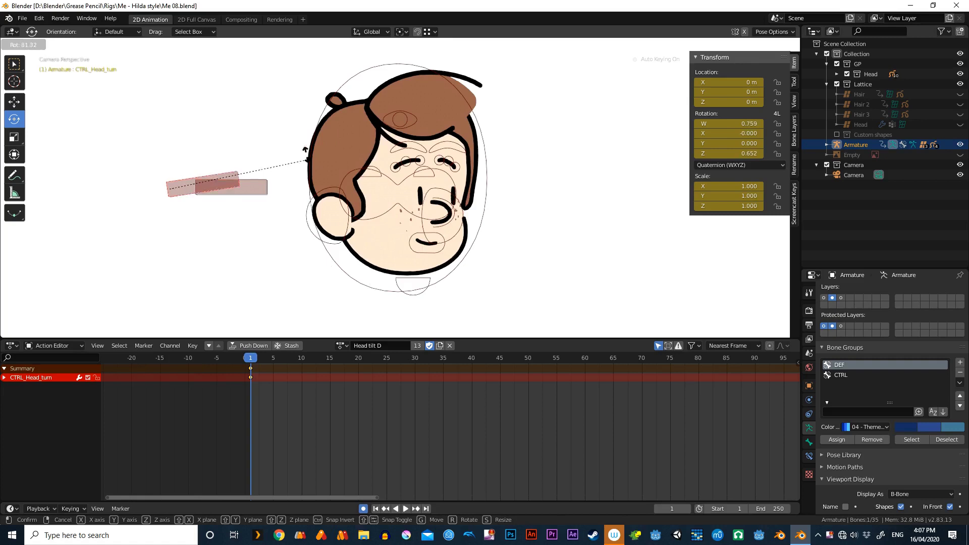
Test rotating CTRL_Head_turn and CTRL_Head_tilt, cancelling so the baby head faces forward
key(Escape)
key(r)
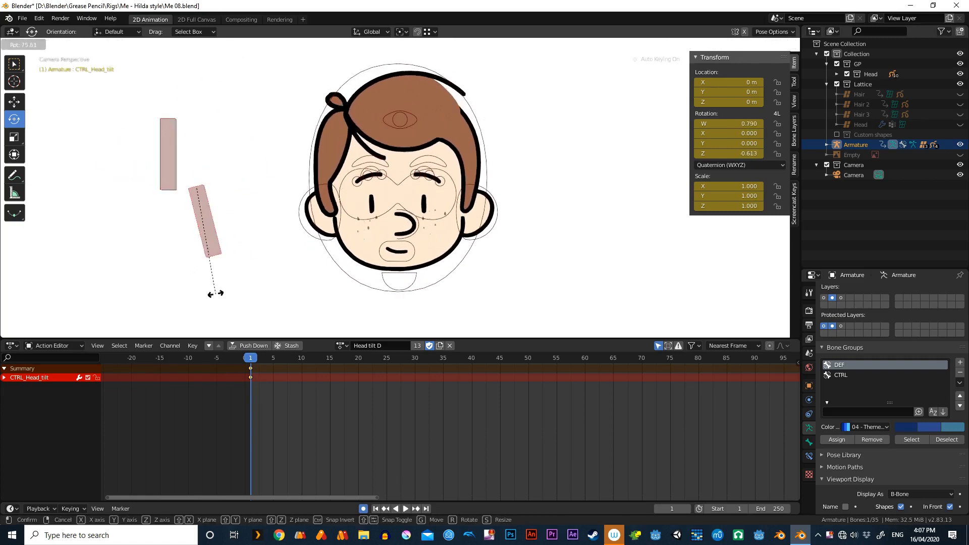
key(Escape)
key(r)
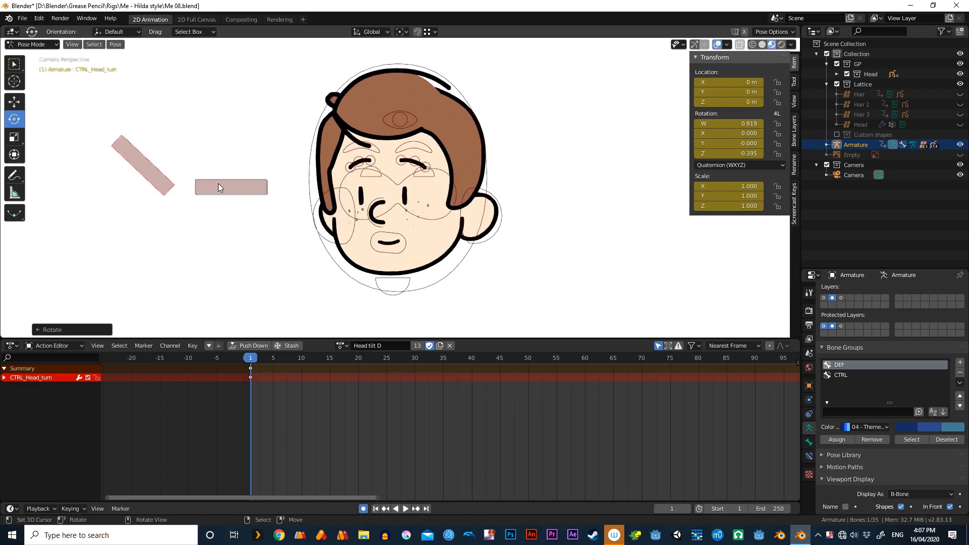
click(242, 98)
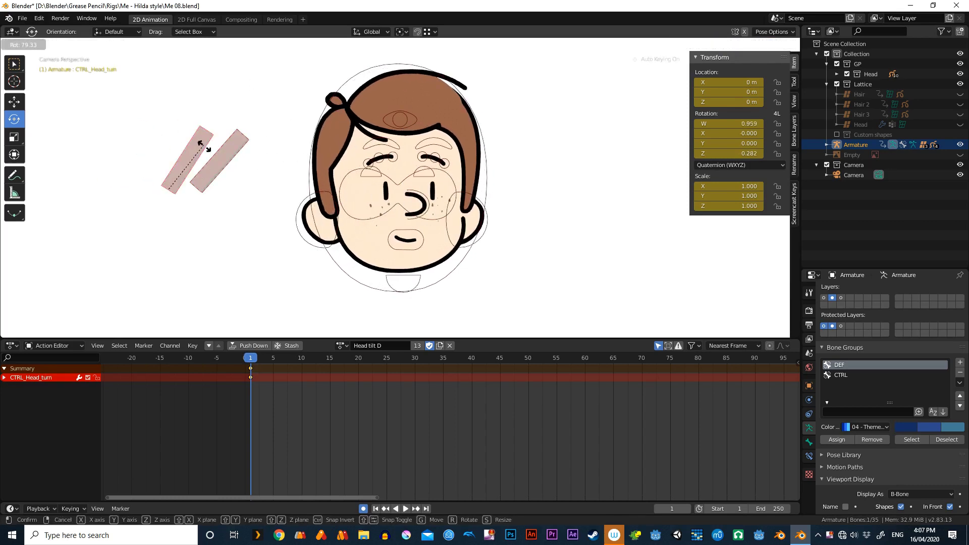
mouse_move(132, 155)
mouse_down()
mouse_move(202, 145)
mouse_move(200, 167)
mouse_up()
click(201, 167)
key(r)
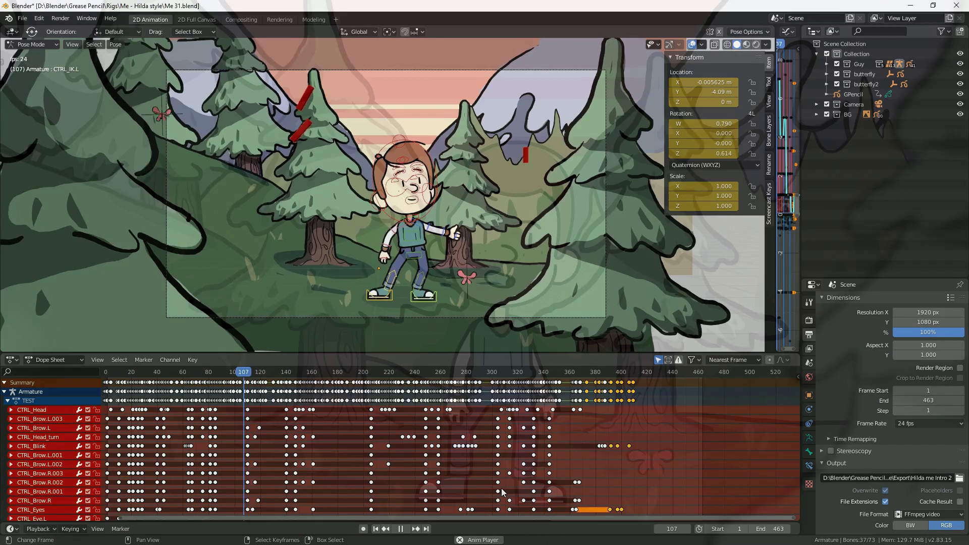
Stop playback and hide the BG forest and both butterfly collections
key(space)
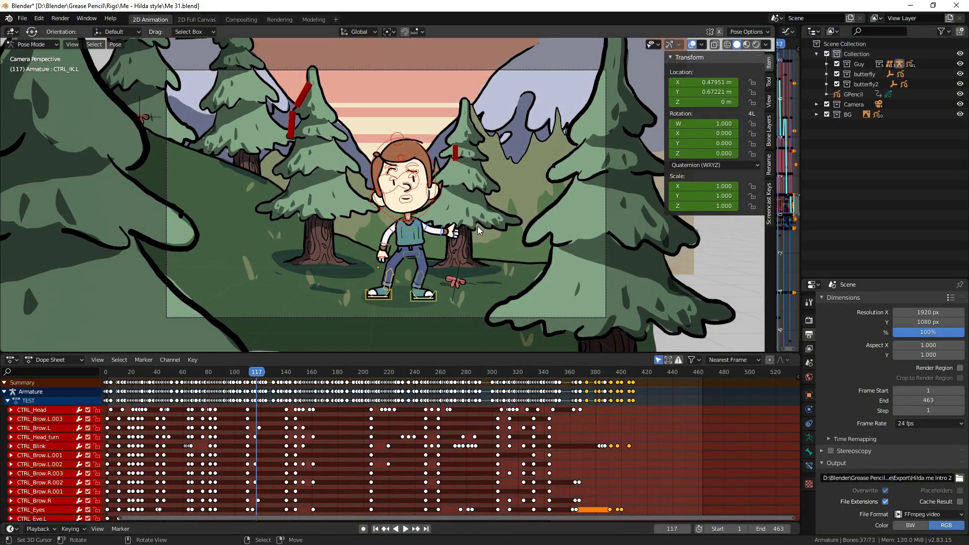
click(961, 114)
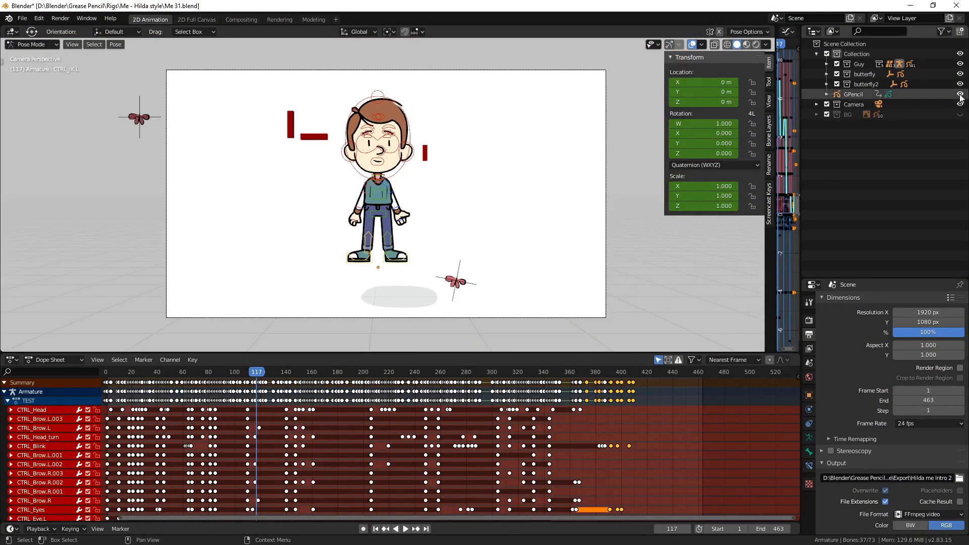
click(959, 84)
click(959, 74)
Try the eyebrow controls, then test and cancel head-turn and head-tilt rotations
click(392, 131)
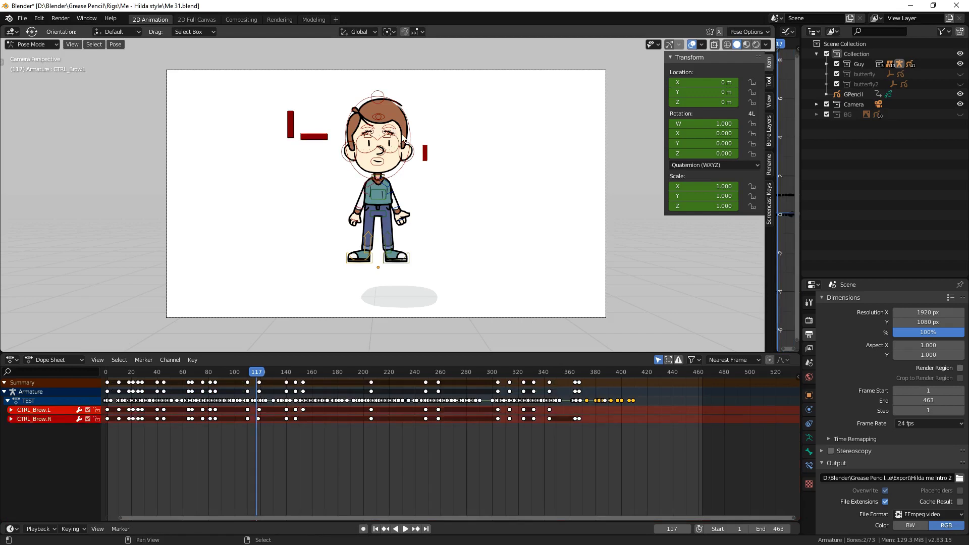
click(471, 46)
scroll(325, 116, up, 2)
click(307, 137)
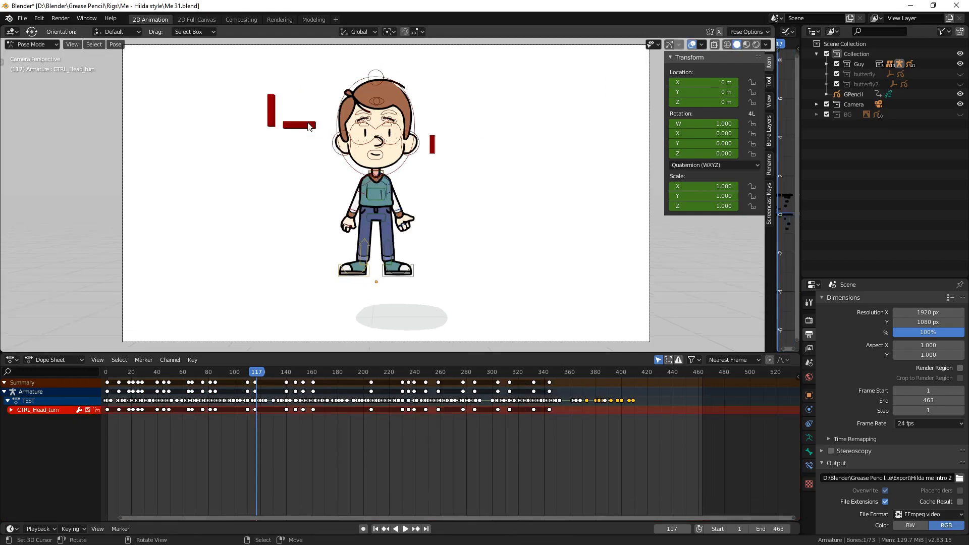
key(r)
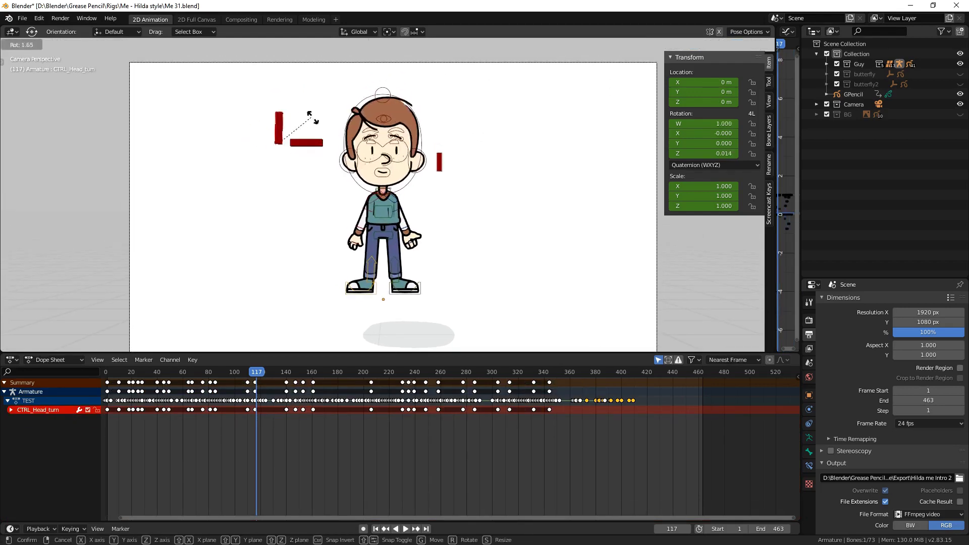
right_click(344, 172)
click(303, 141)
key(r)
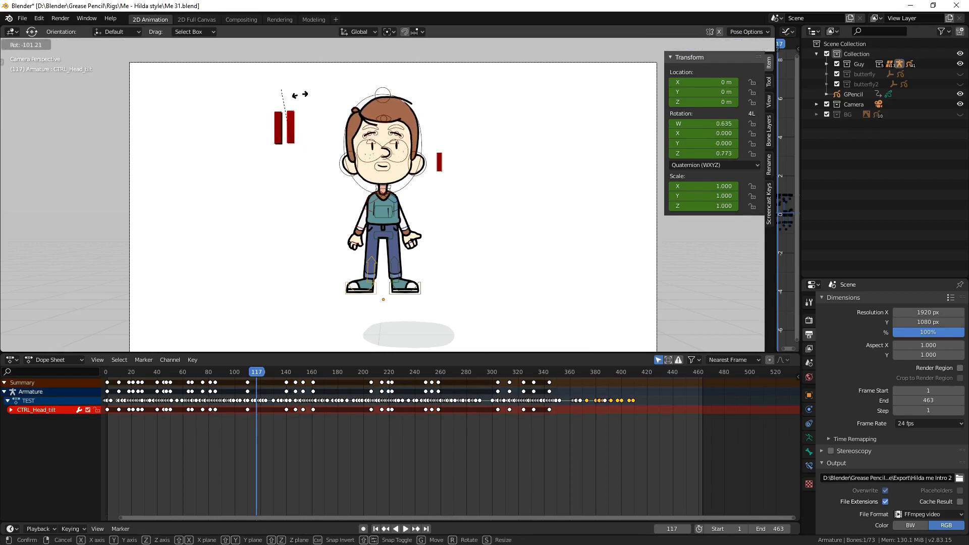
right_click(313, 218)
Turn the character's head about 49° with CTRL_Head_turn
click(278, 129)
key(r)
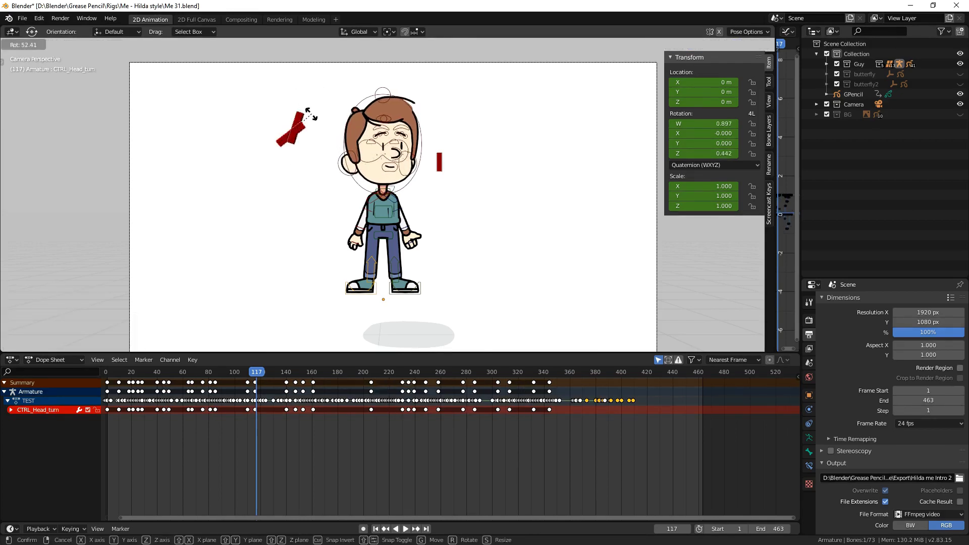
click(306, 114)
shift+click(295, 115)
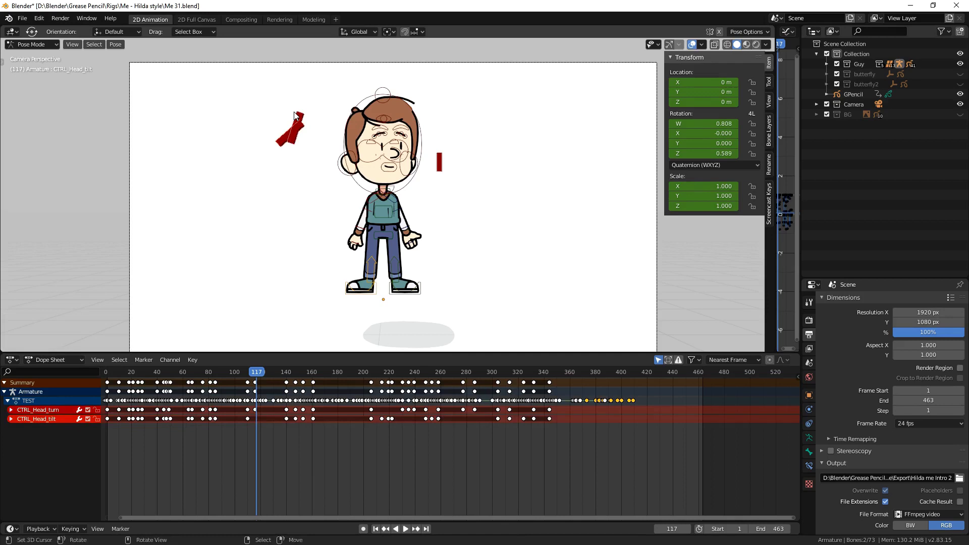
click(384, 119)
scroll(394, 102, up, 1)
scroll(394, 102, up, 2)
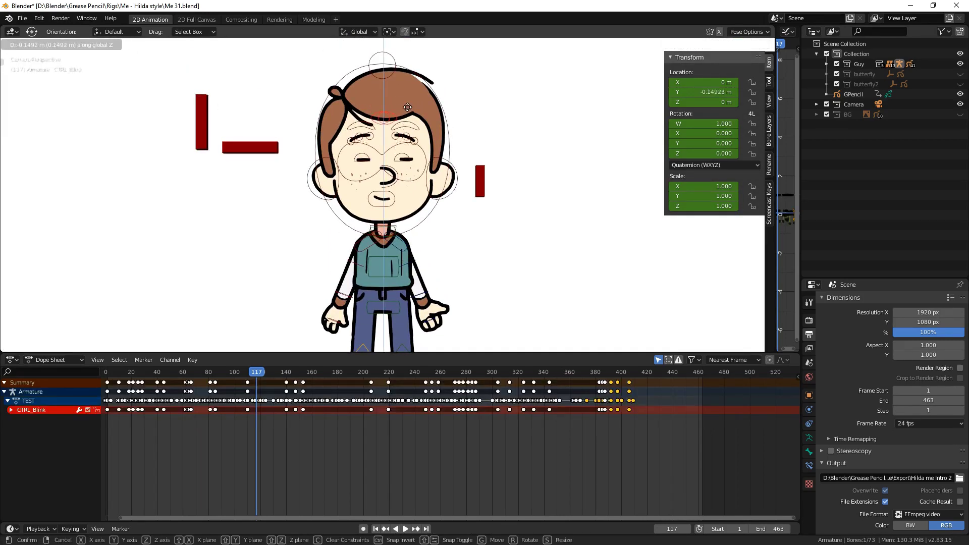
Cancel the blink test and try moving the left and right eyebrow controls
key(Escape)
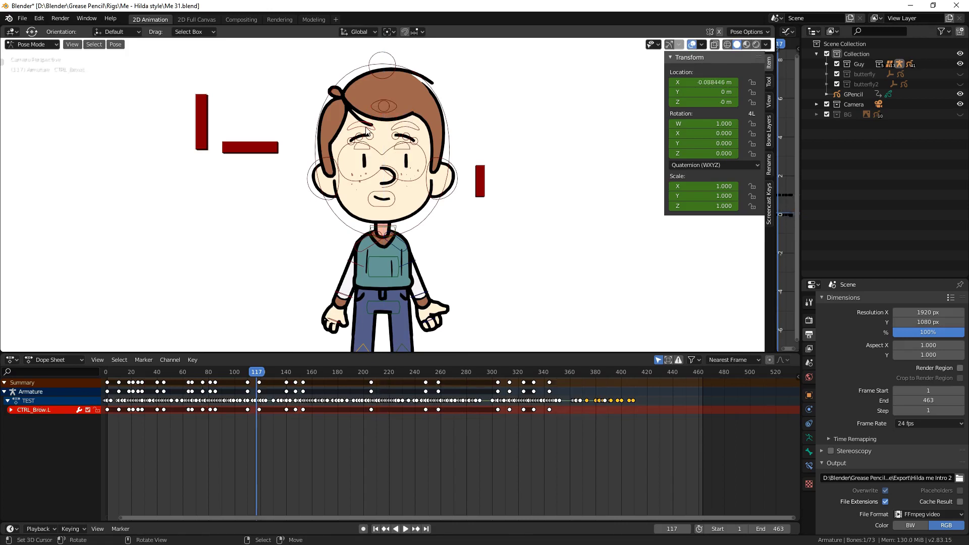
click(365, 120)
click(363, 135)
key(g)
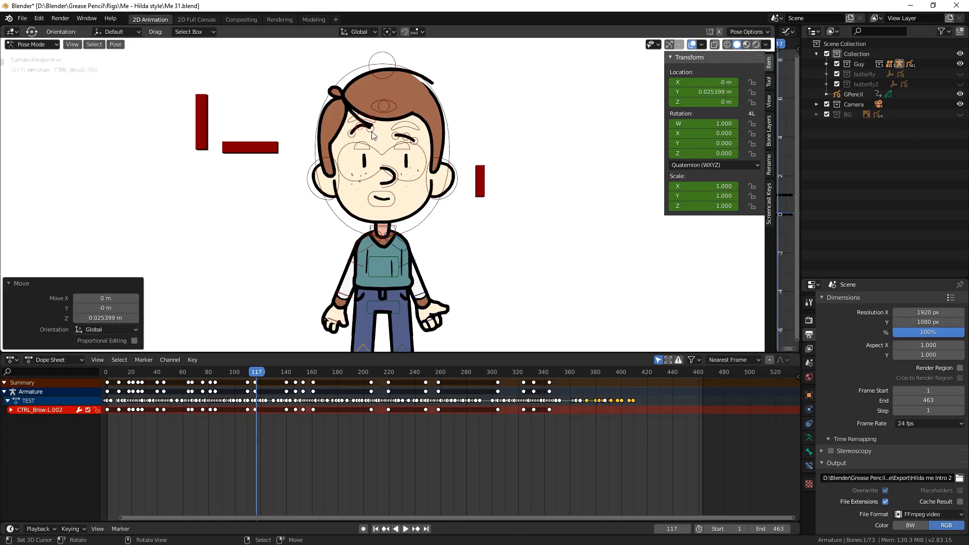
key(g)
click(405, 142)
click(402, 121)
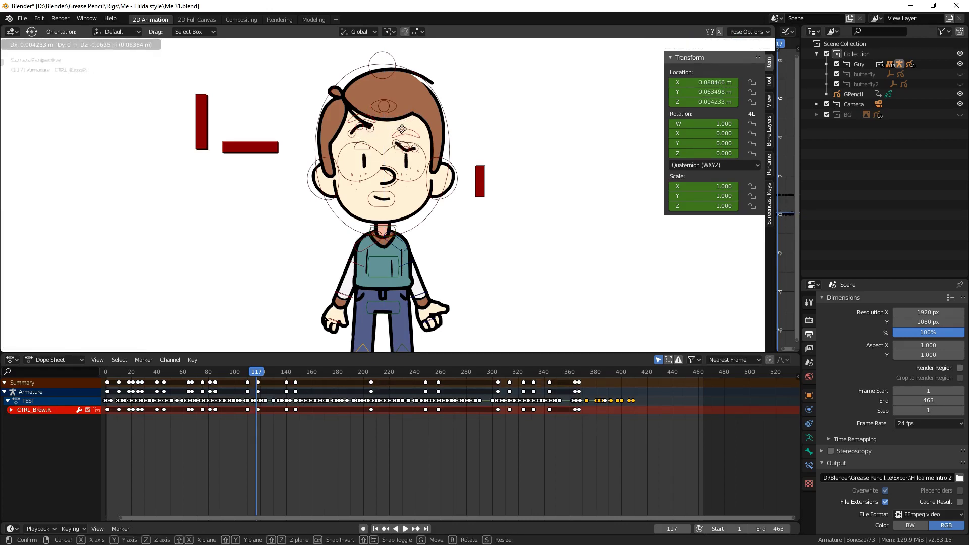
click(402, 128)
click(407, 148)
click(405, 143)
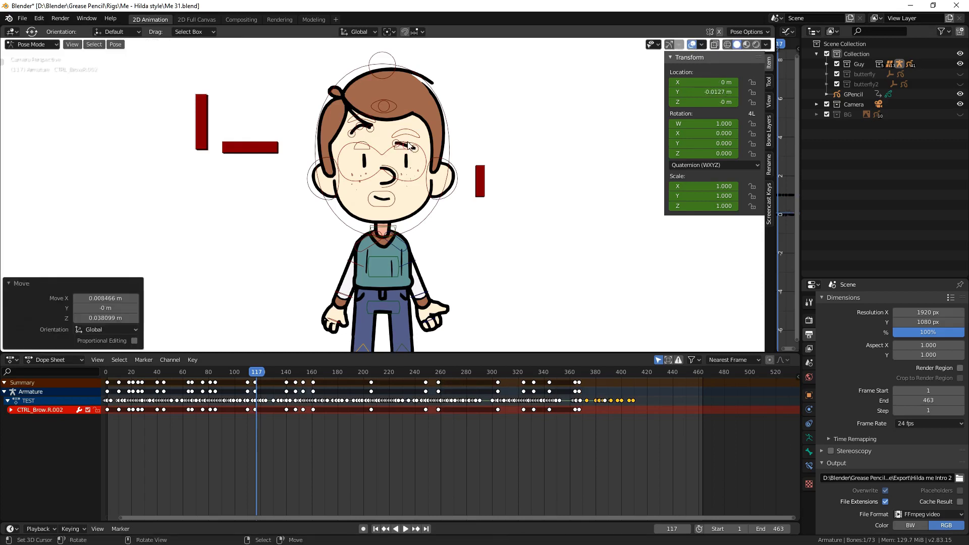
scroll(405, 144, up, 1)
Test moving the eye gaze controls, then select and deselect all bones
key(a)
key(alt+a)
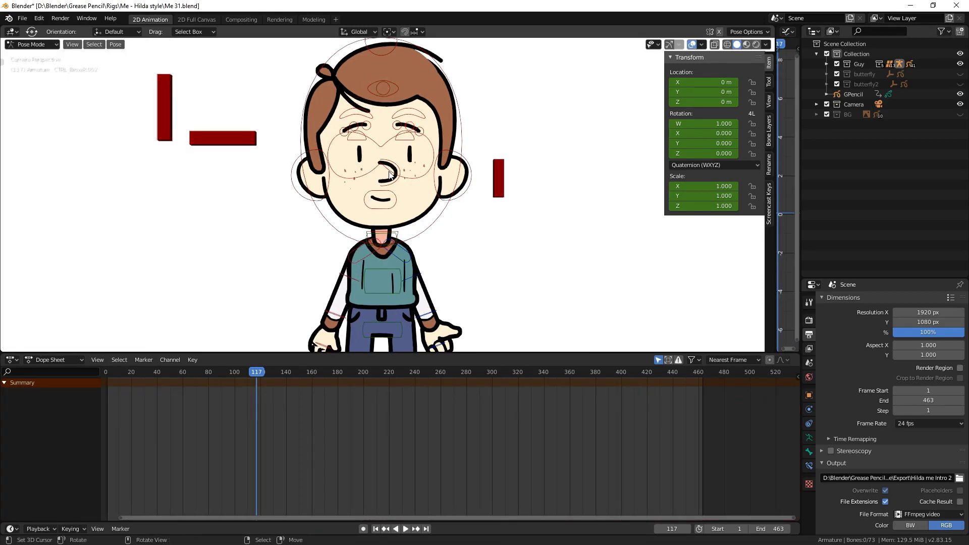
click(405, 179)
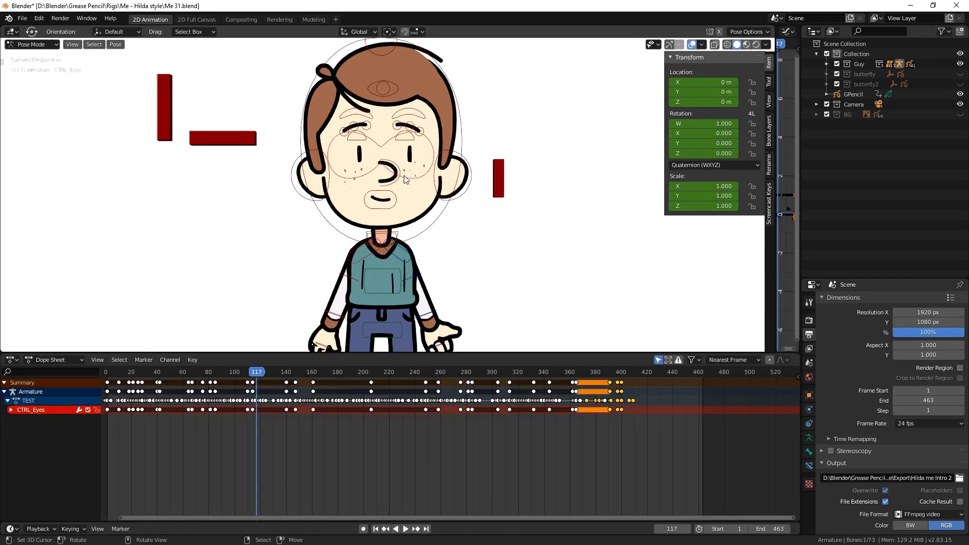
click(437, 158)
click(398, 142)
key(g)
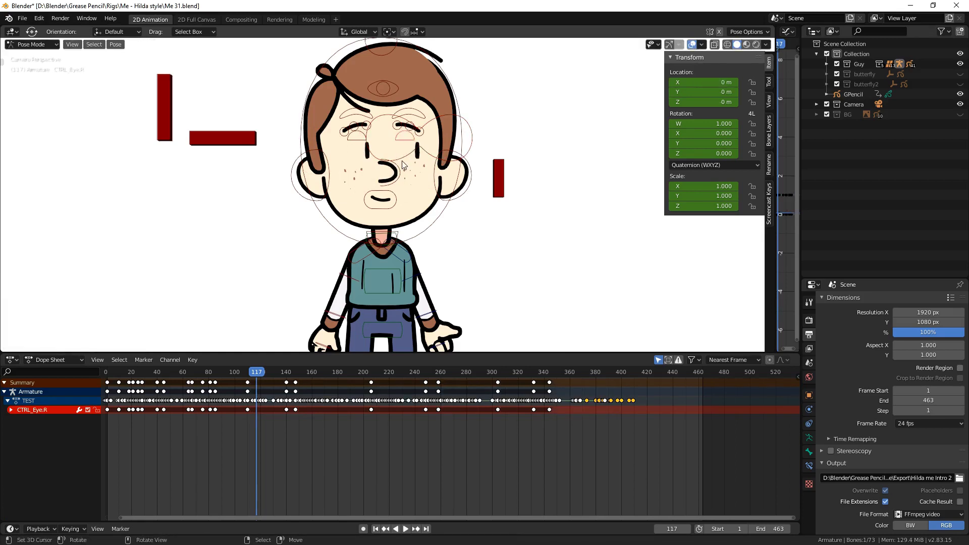
key(a)
key(alt+a)
scroll(384, 261, down, 1)
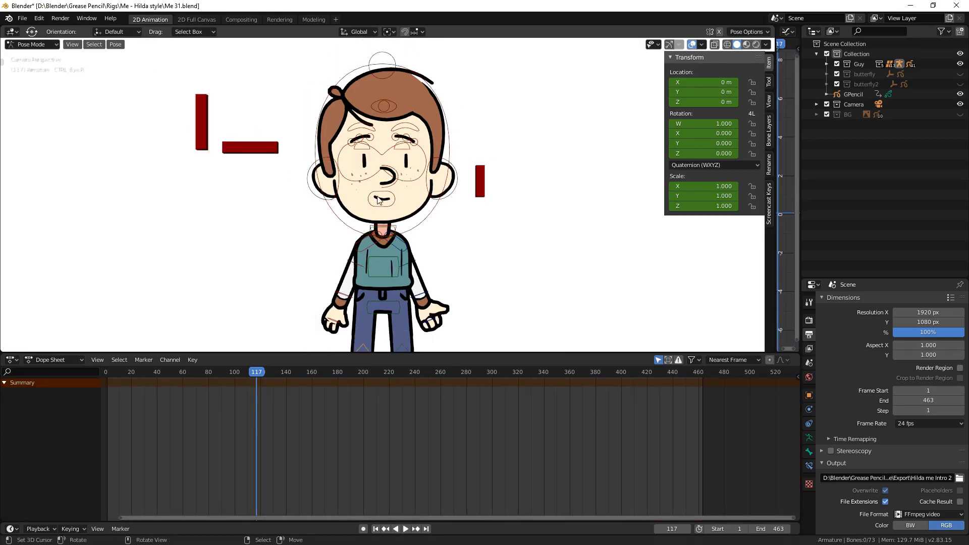
click(376, 79)
key(g)
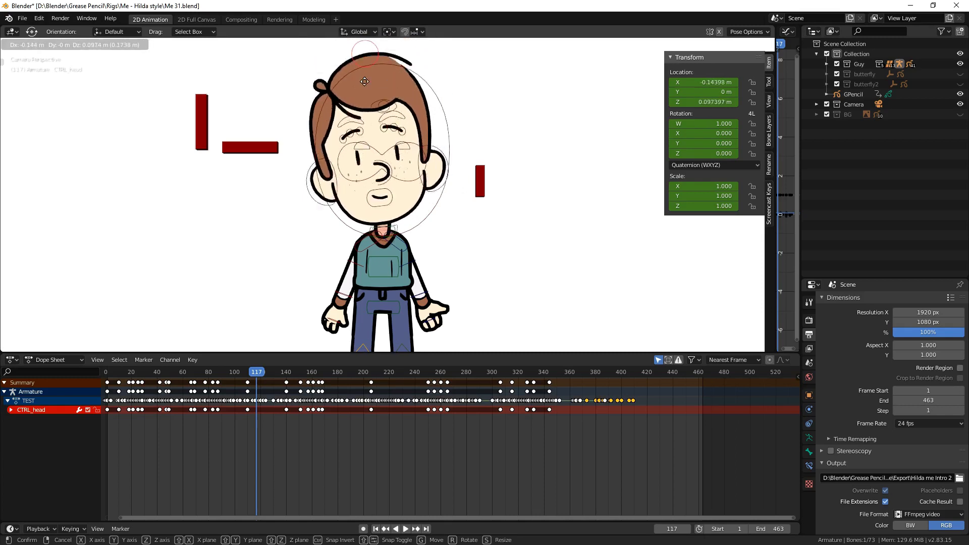
key(Escape)
click(398, 305)
key(g)
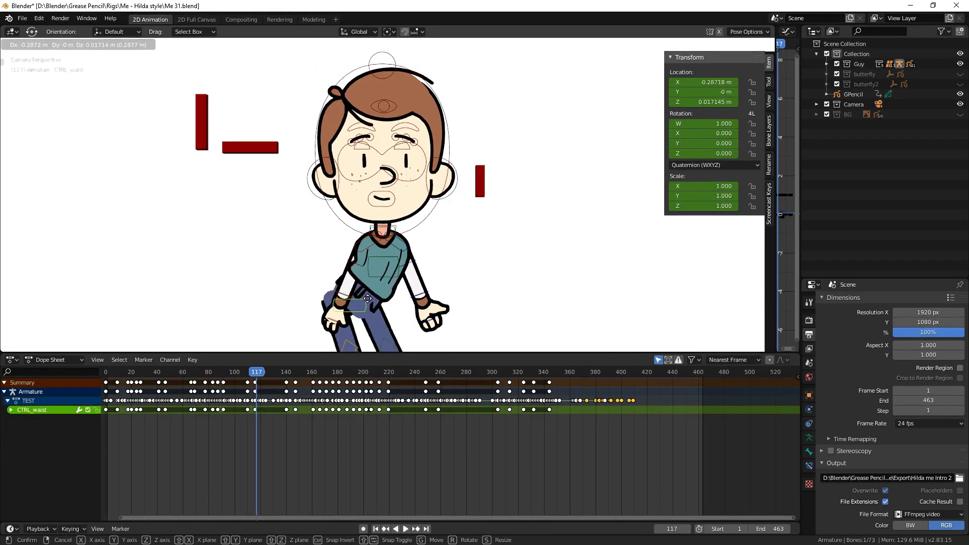
key(Escape)
click(381, 240)
key(g)
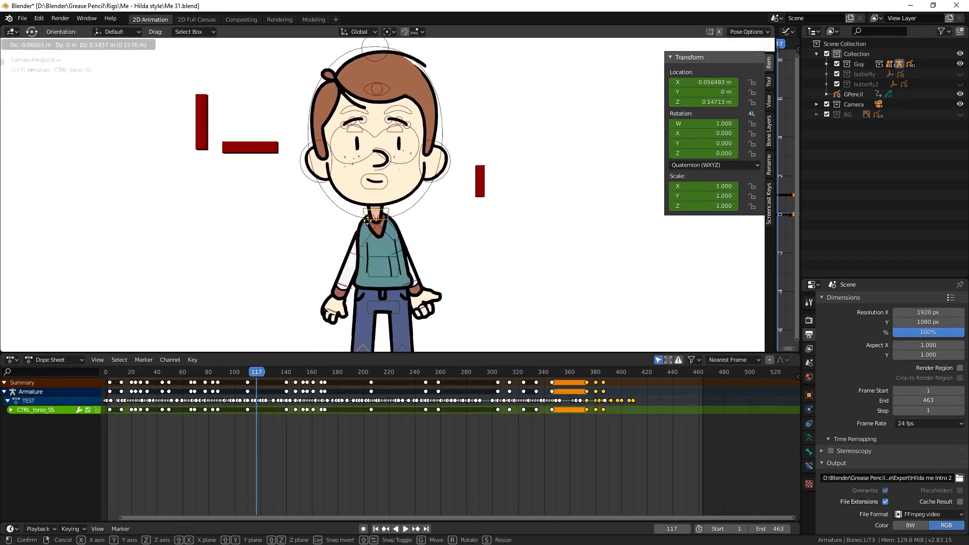
key(Escape)
click(369, 228)
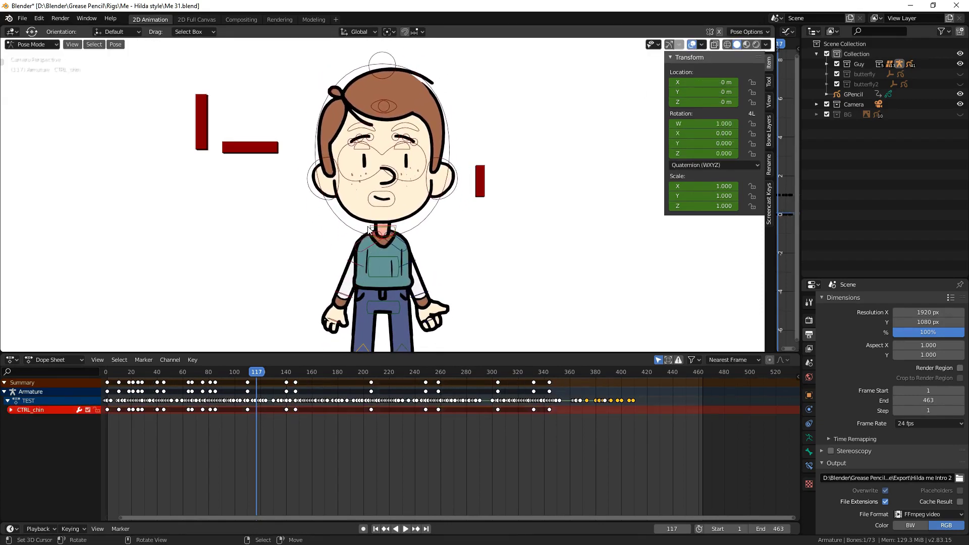
key(Escape)
click(467, 198)
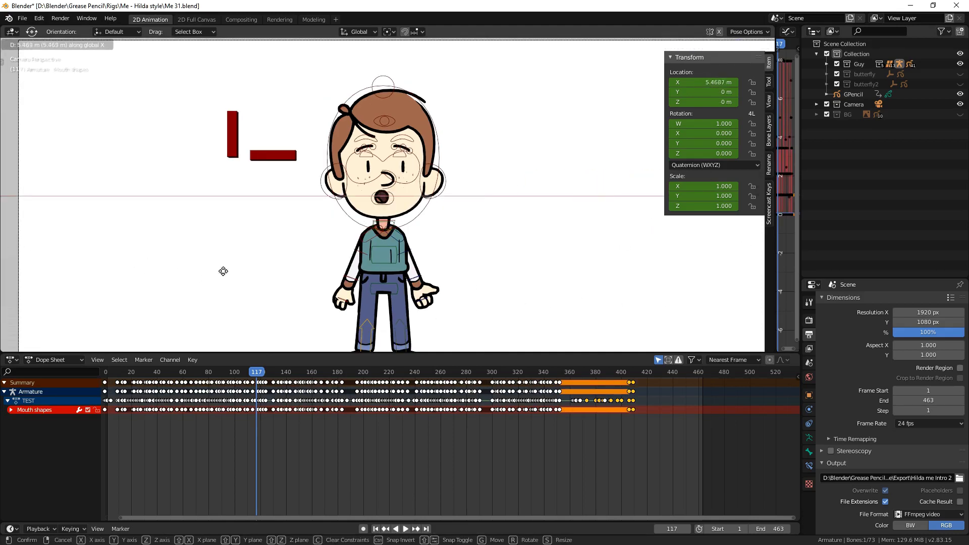
key(Escape)
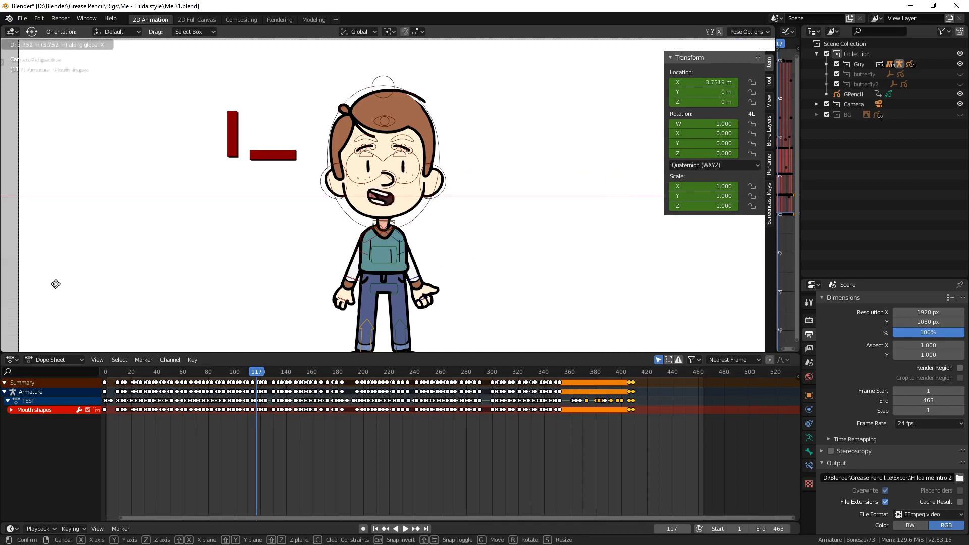
key(Escape)
Stretch the left arm out in a thumbs-up by rotating the forearm control 16°
click(416, 302)
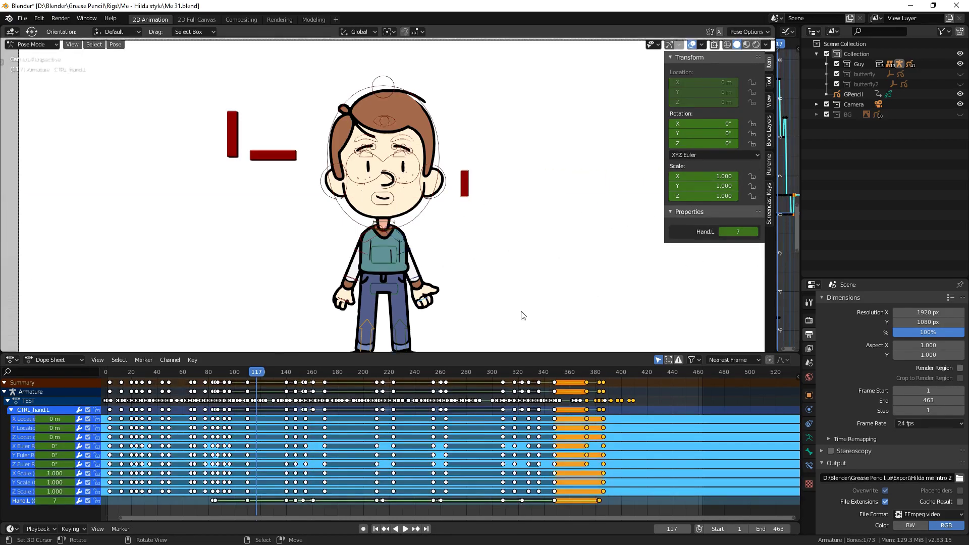
scroll(475, 214, up, 3)
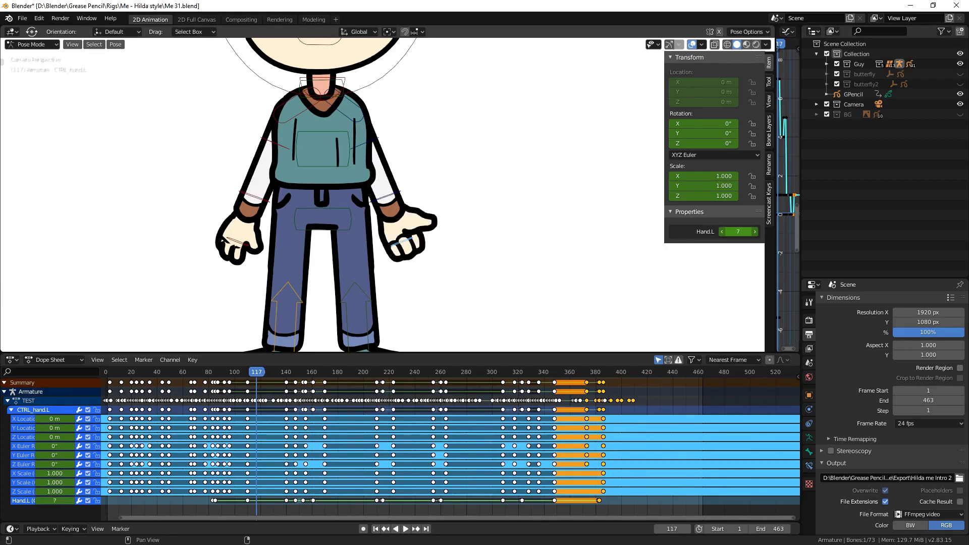
scroll(555, 243, down, 3)
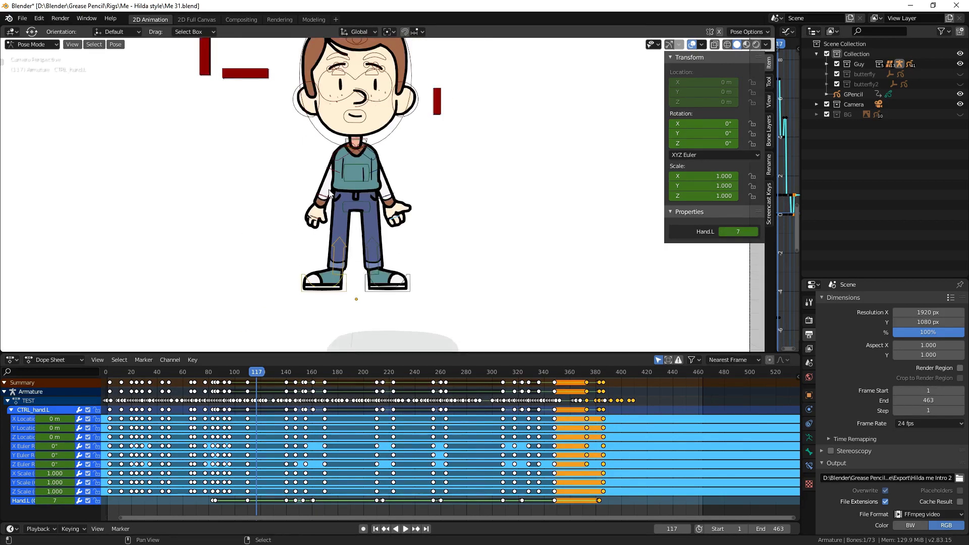
shift+middle_drag(423, 227, 430, 261)
click(407, 189)
key(r)
key(Escape)
click(420, 192)
key(r)
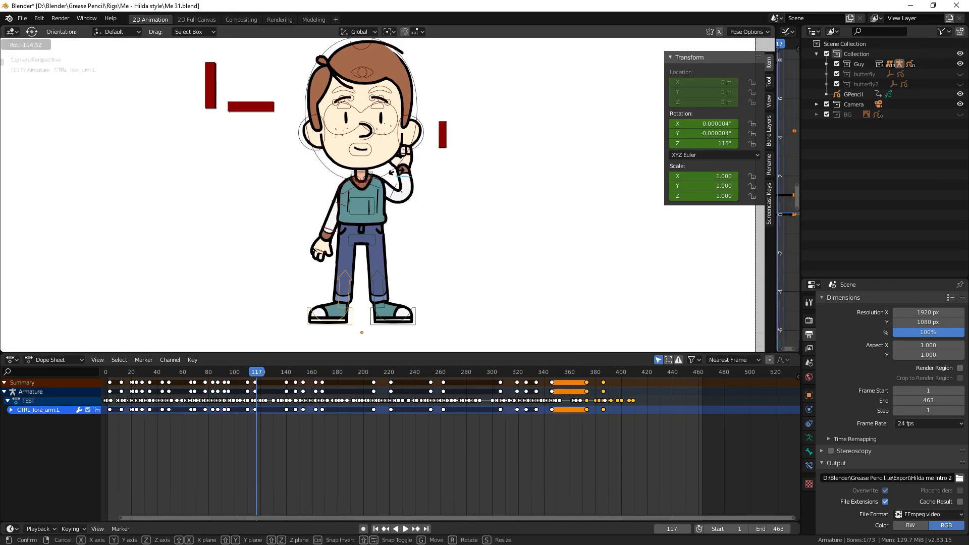
text(16)
key(Return)
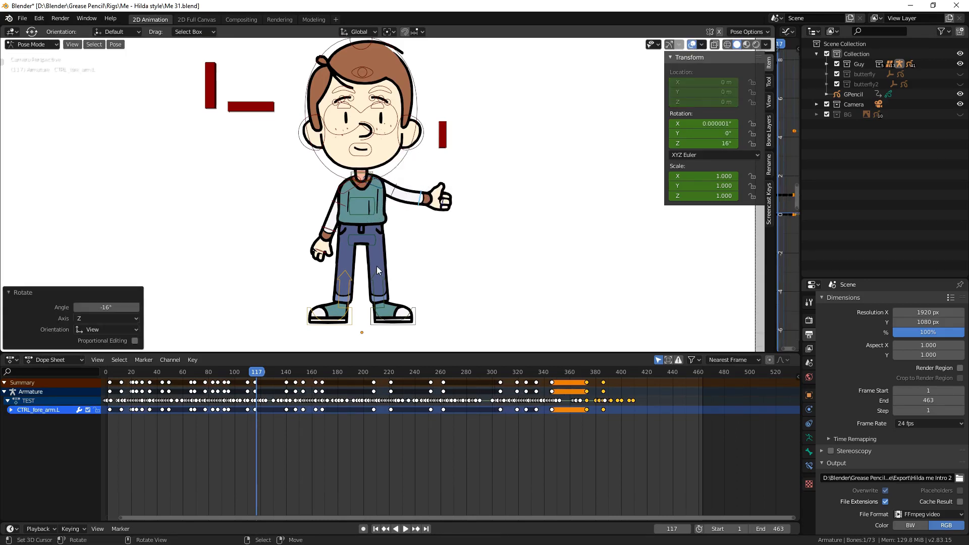
click(402, 311)
Bend the leg several ways by raising the foot and rotating the shin
key(g)
click(427, 277)
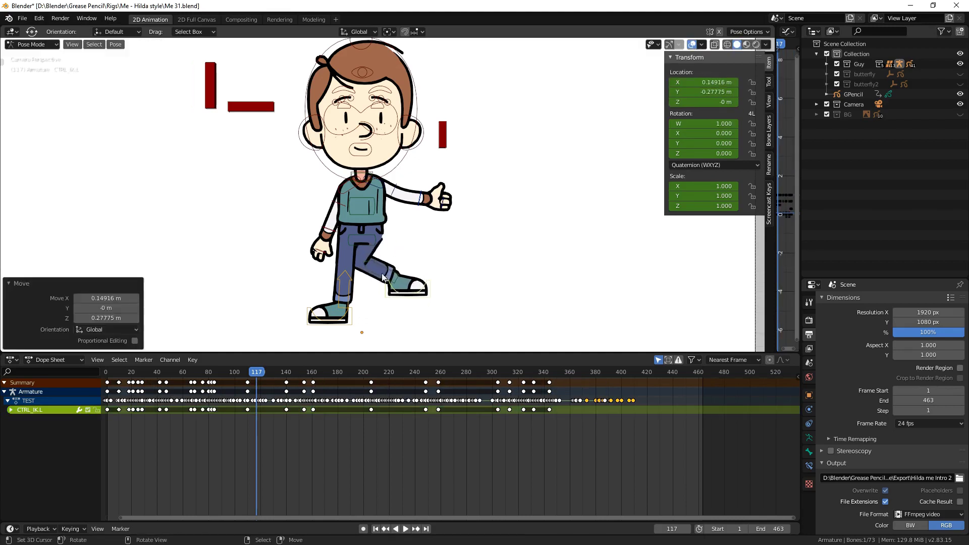
click(401, 261)
key(r)
click(429, 283)
key(g)
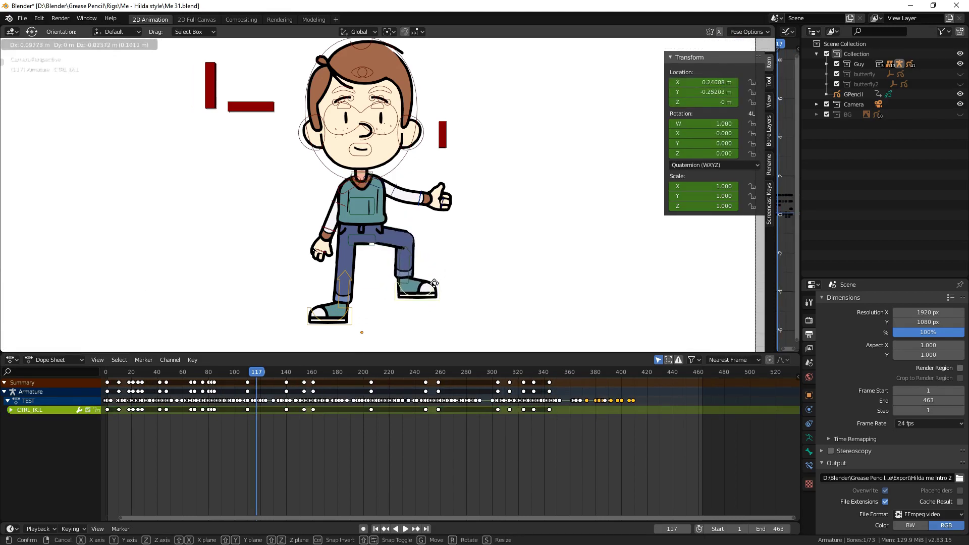
click(390, 303)
click(375, 276)
key(r)
key(Escape)
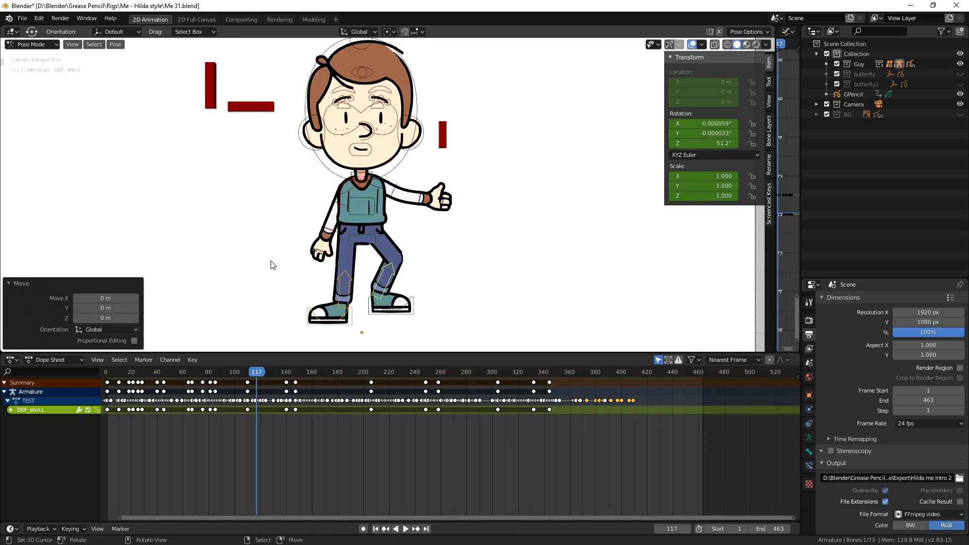
Move and rotate the foot IK control, then reset it to rest with Alt+G
click(410, 305)
key(g)
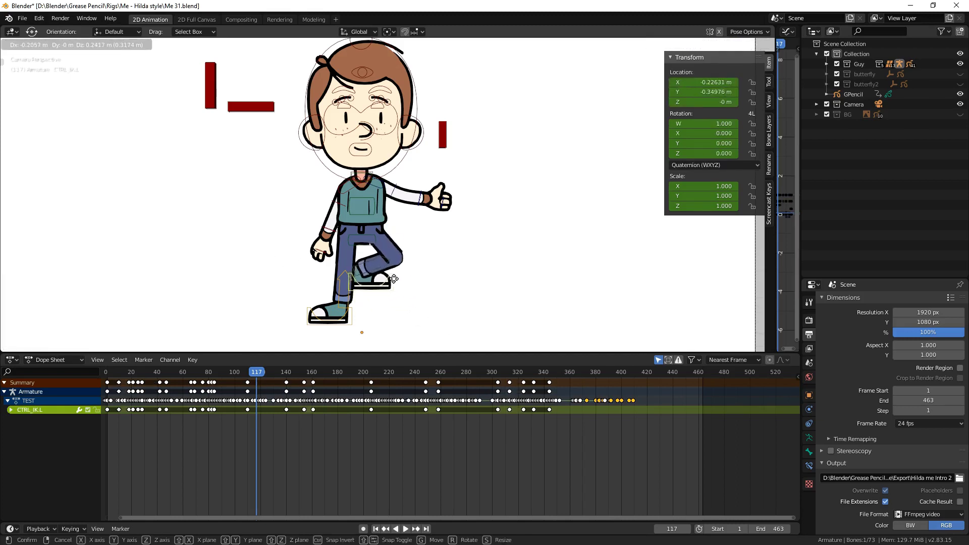
click(394, 280)
key(r)
click(442, 251)
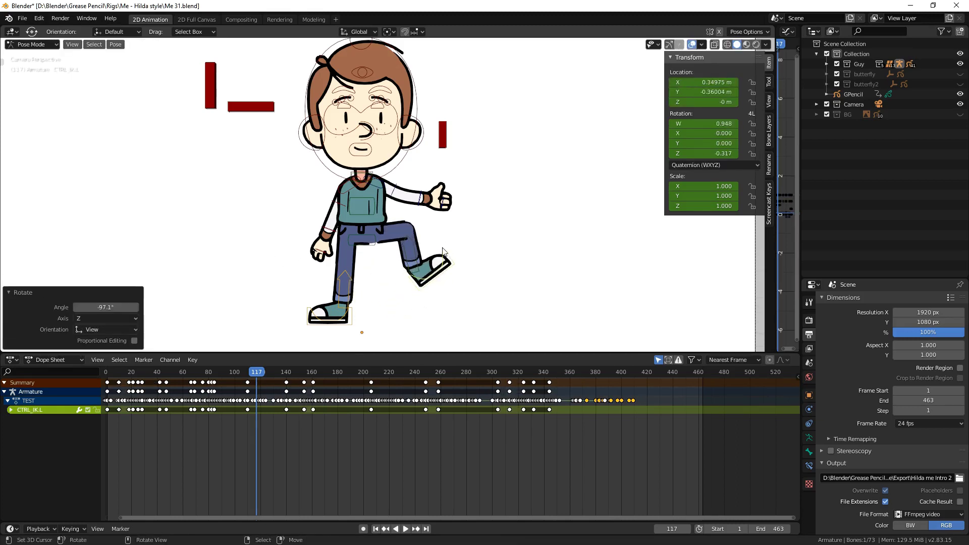
key(g)
click(445, 286)
click(457, 316)
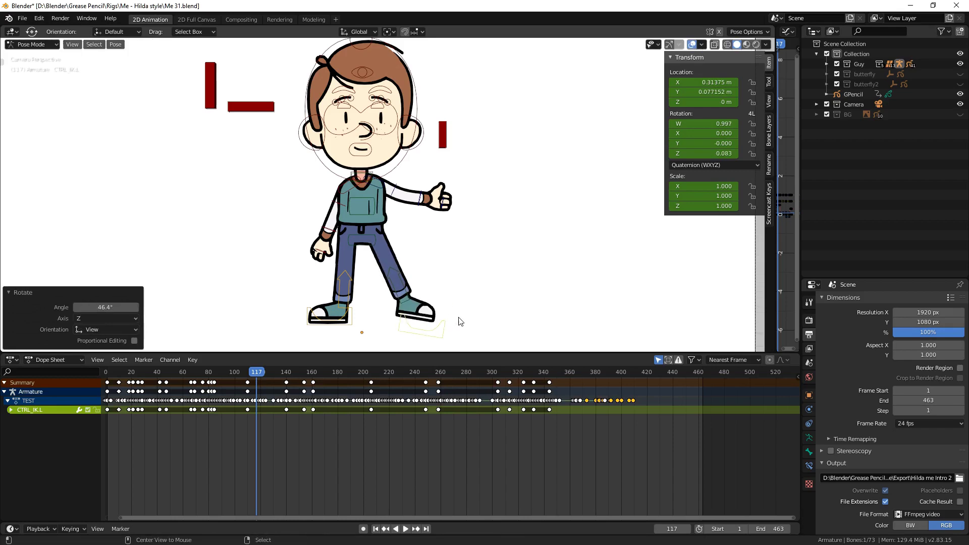
key(alt+g)
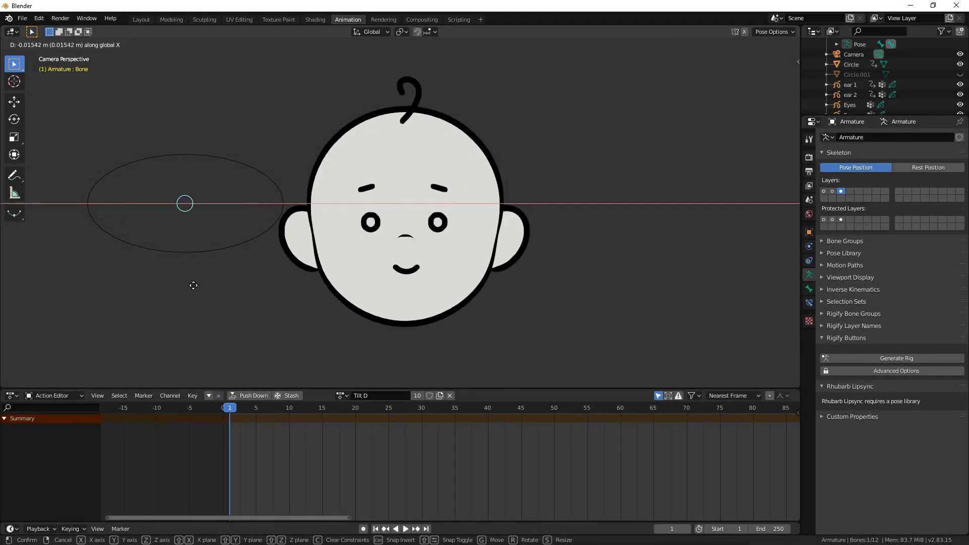
Move the head control along Z, then free the axis and release it
key(z)
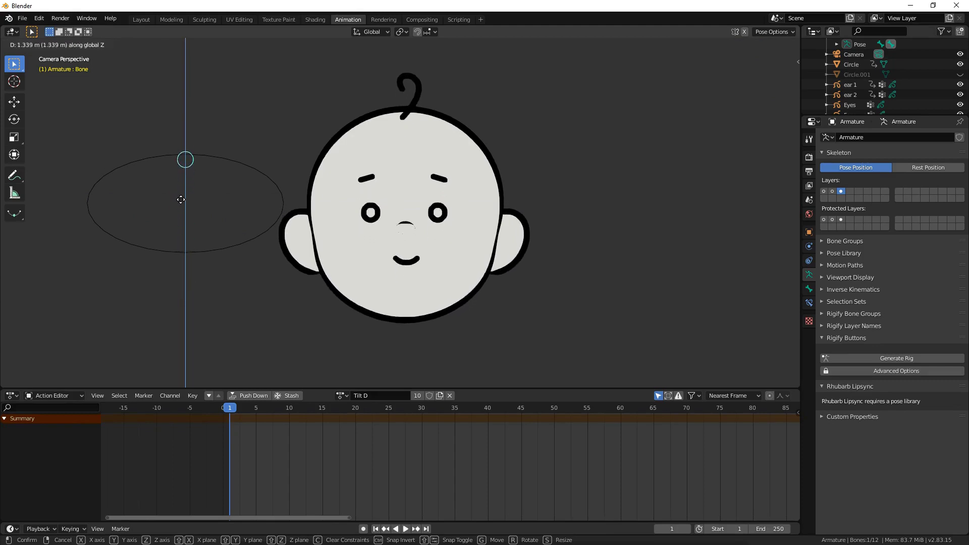
key(z)
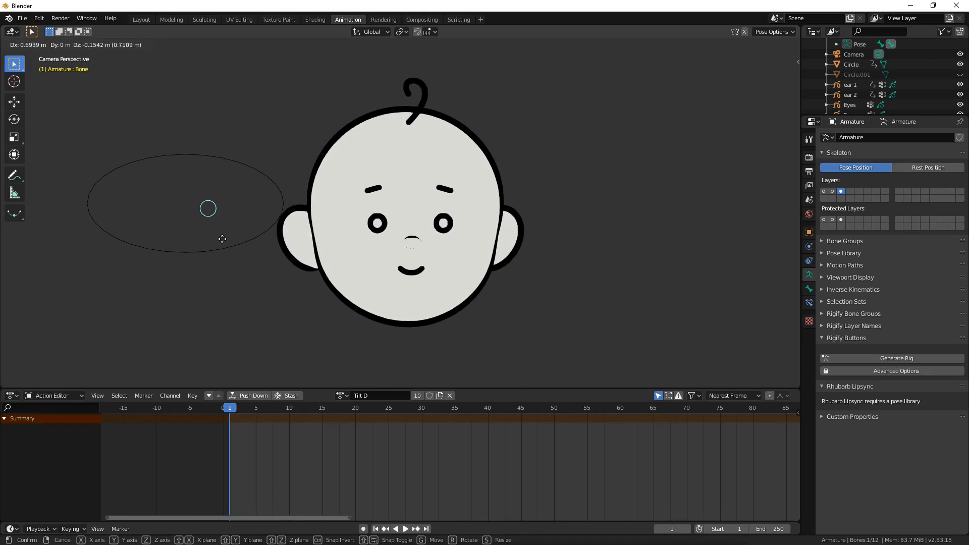
click(191, 235)
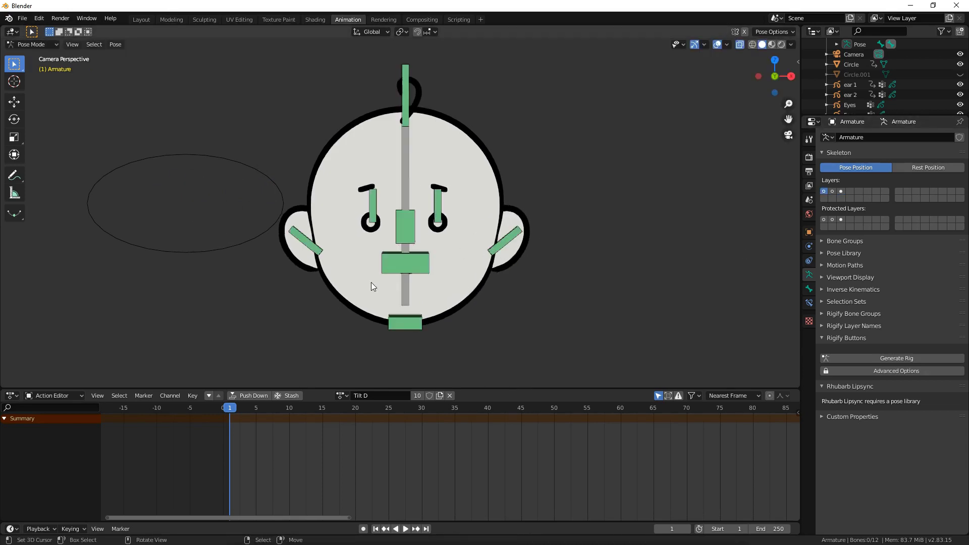
Select DEF_mouth, hide bone and guide overlays, and scrub to frame 50
click(382, 261)
click(717, 44)
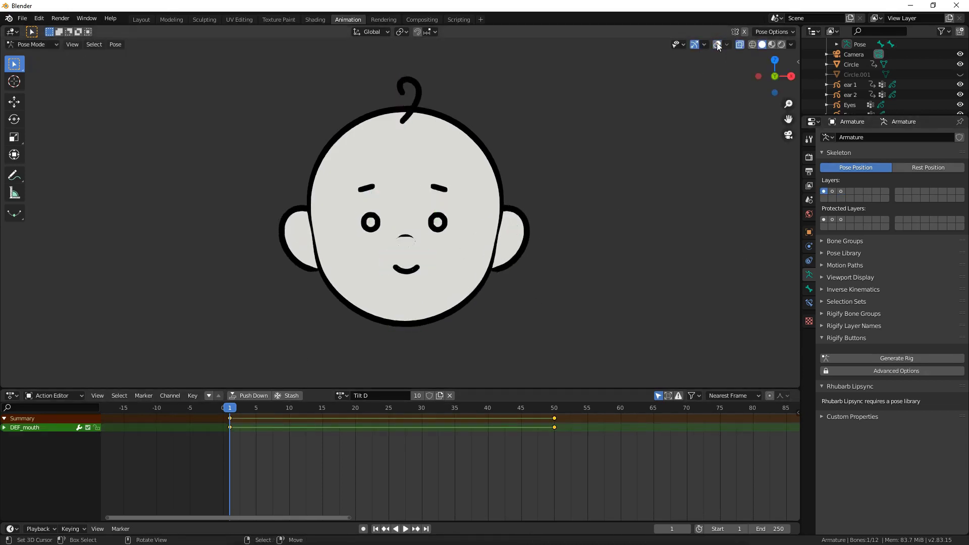
drag(561, 429, 554, 429)
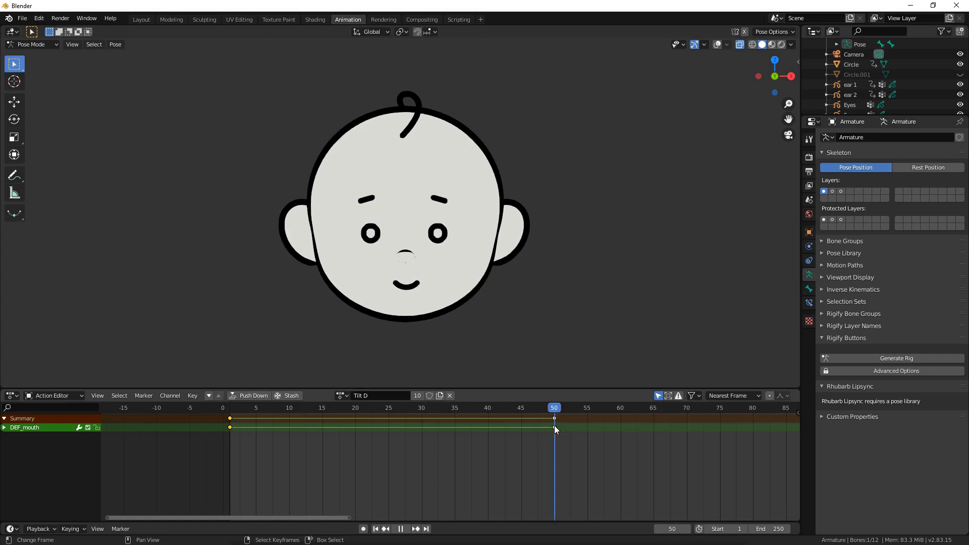
Browse the Tilt U, Turn L and Turn R actions, then expand the Action constraint
click(342, 395)
click(361, 443)
click(343, 395)
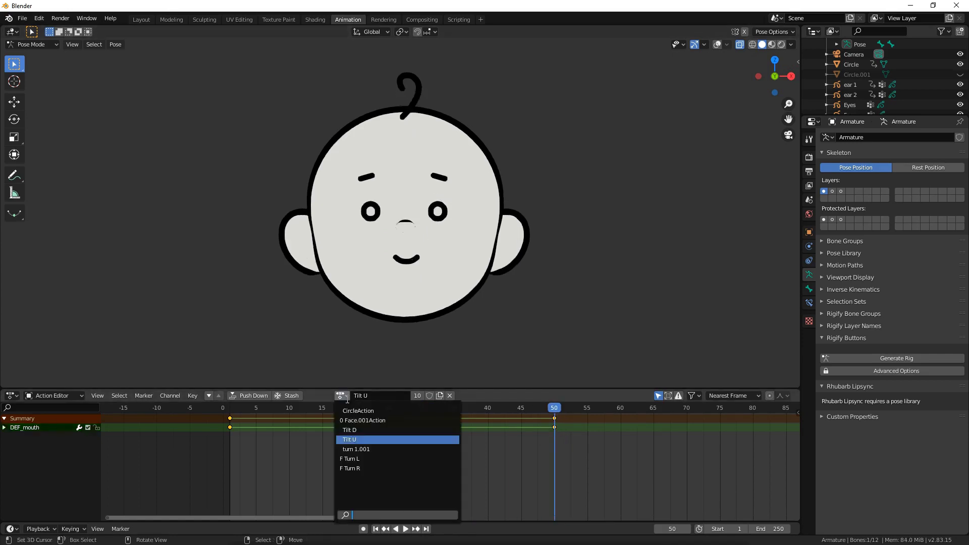
click(360, 460)
click(342, 395)
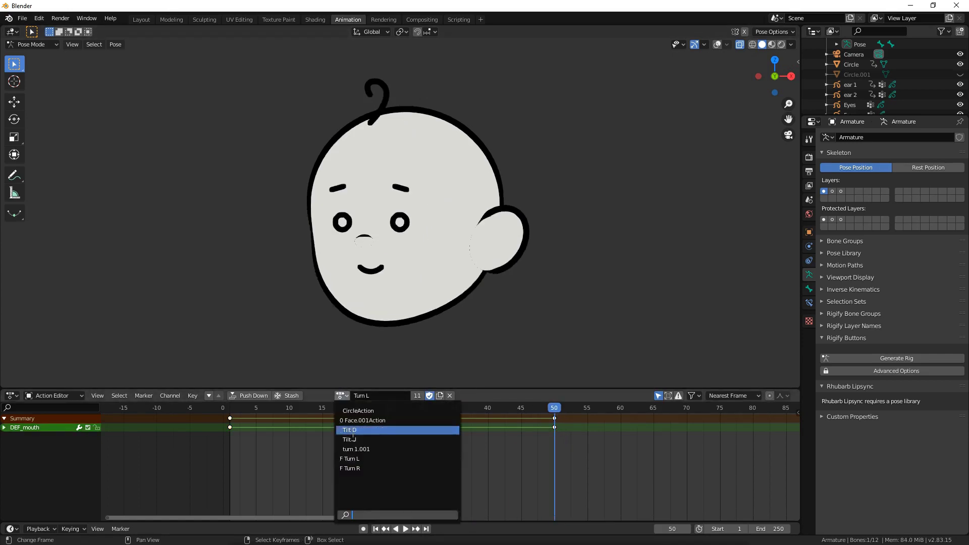
click(363, 466)
click(826, 153)
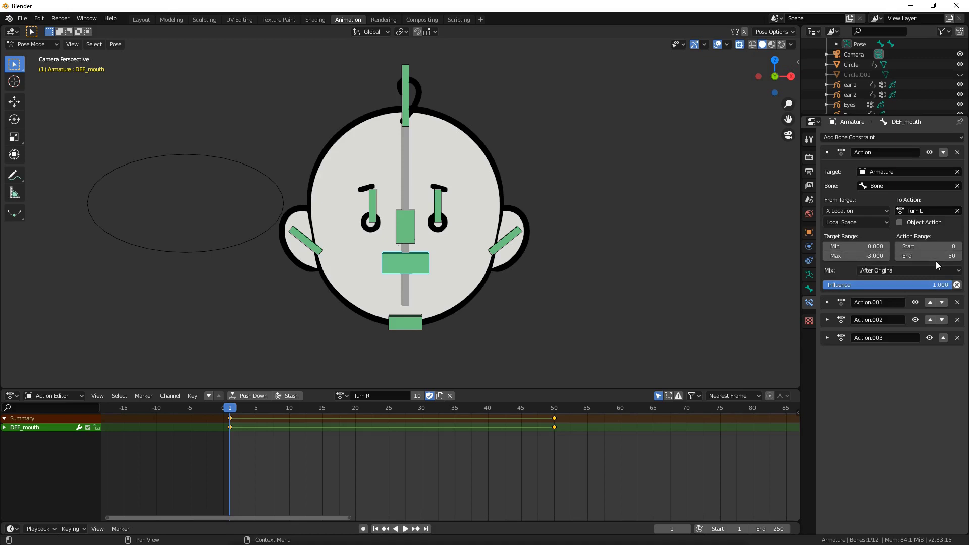
Review Action.001 (X 0–3 onto Turn R), then grab the head control circle
click(828, 153)
click(827, 169)
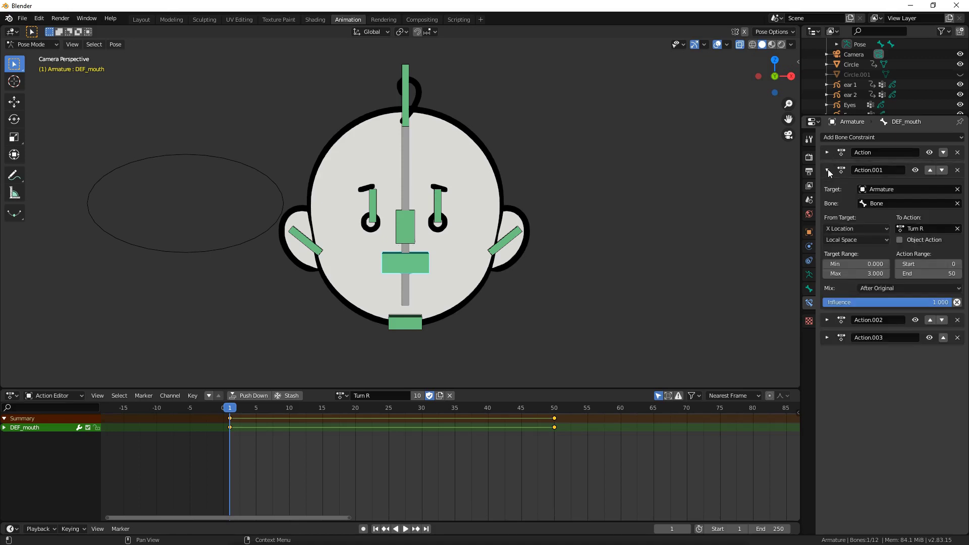
click(827, 169)
click(193, 210)
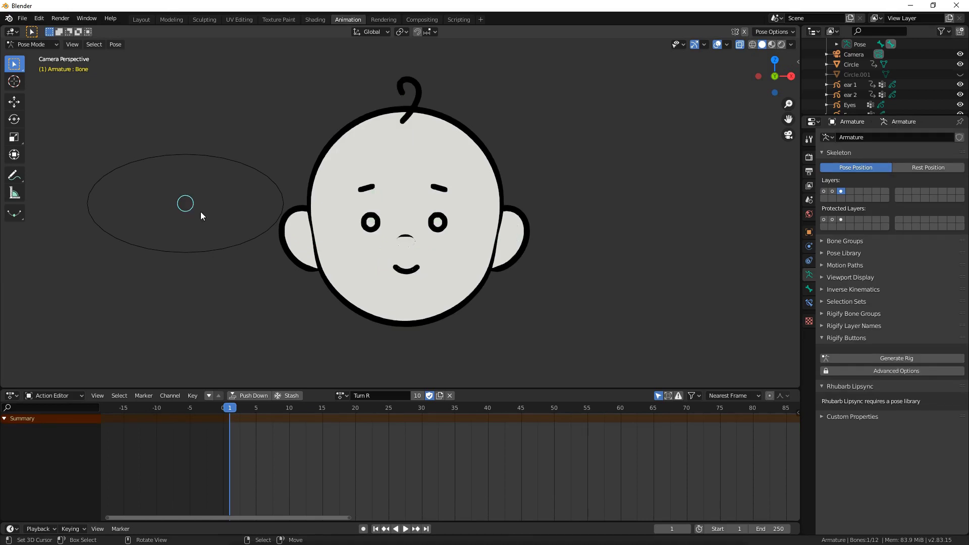
key(g)
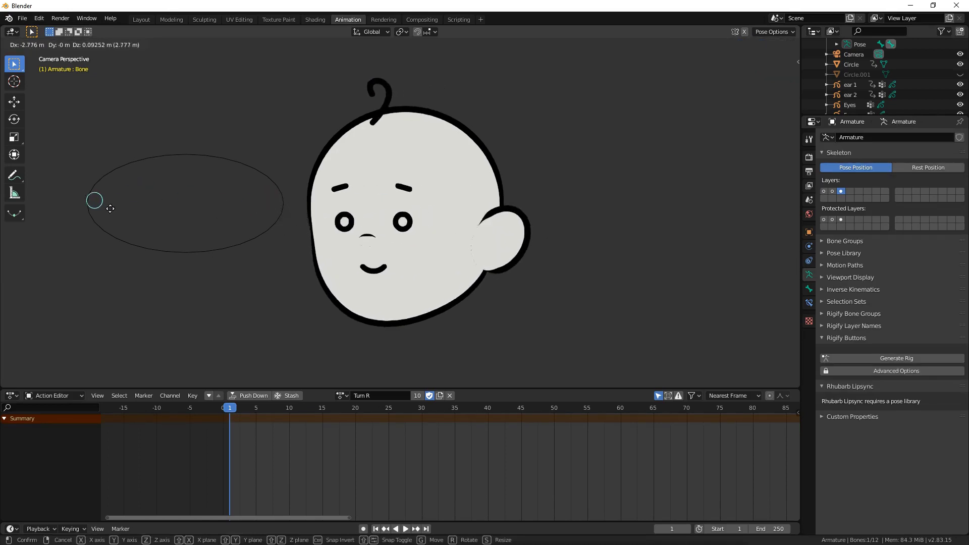